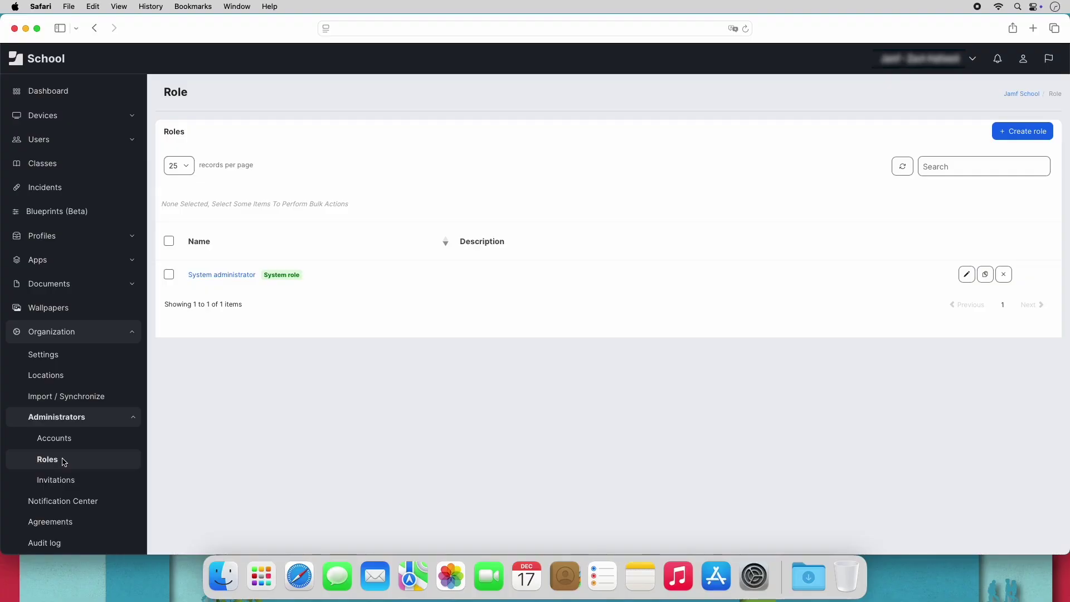
Create a role named 'Secondary Administrators' and view its Access Rights tab.
{"action": "left_click", "coordinate": [1036, 132]}
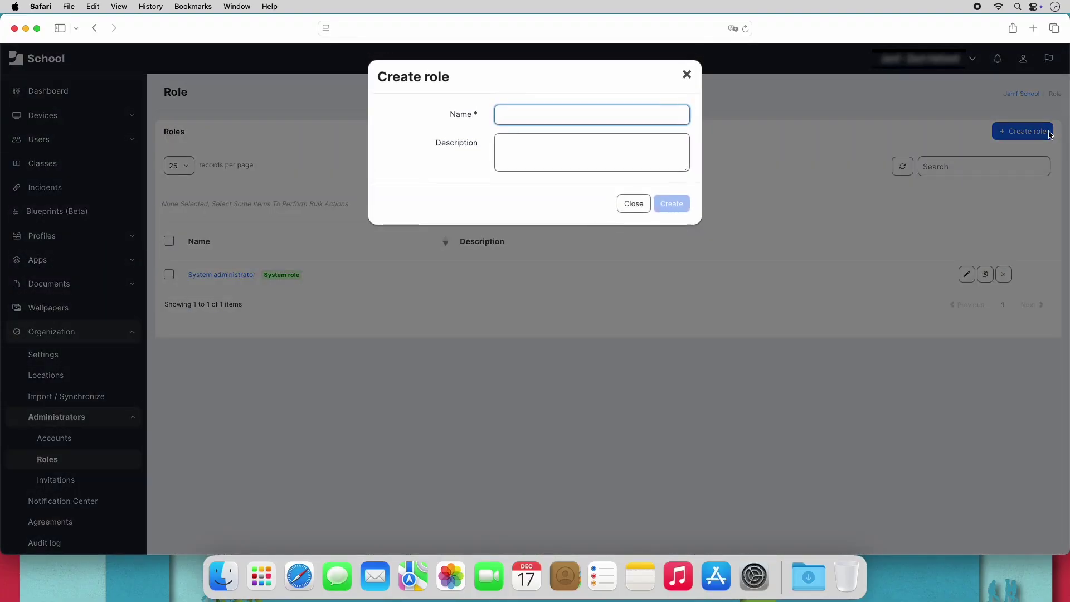
{"action": "type", "text": "Secondary Adminis"}
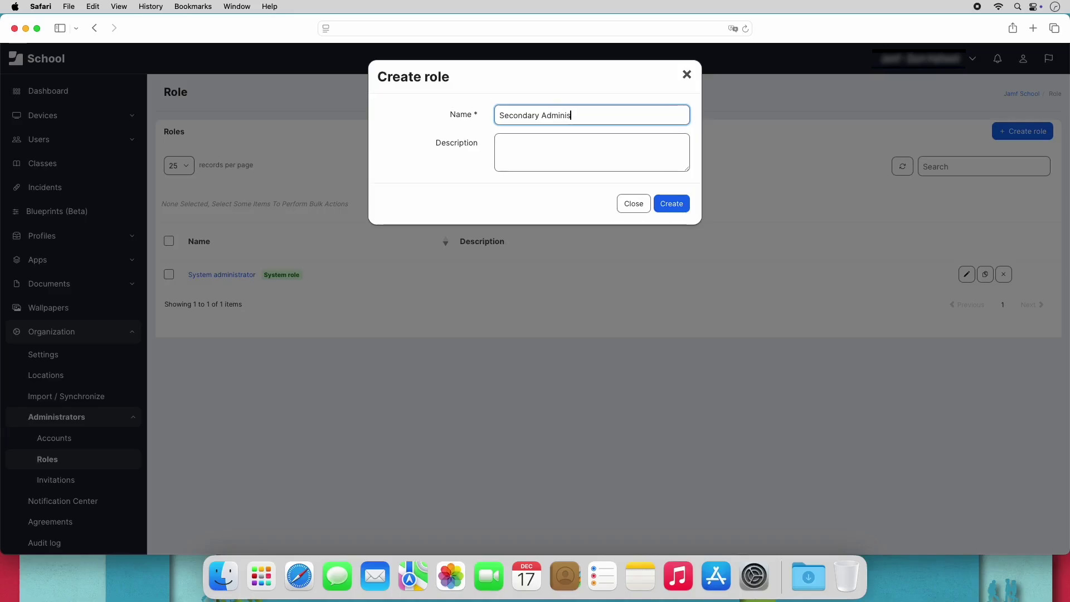
{"action": "type", "text": "trators"}
{"action": "left_click", "coordinate": [686, 201]}
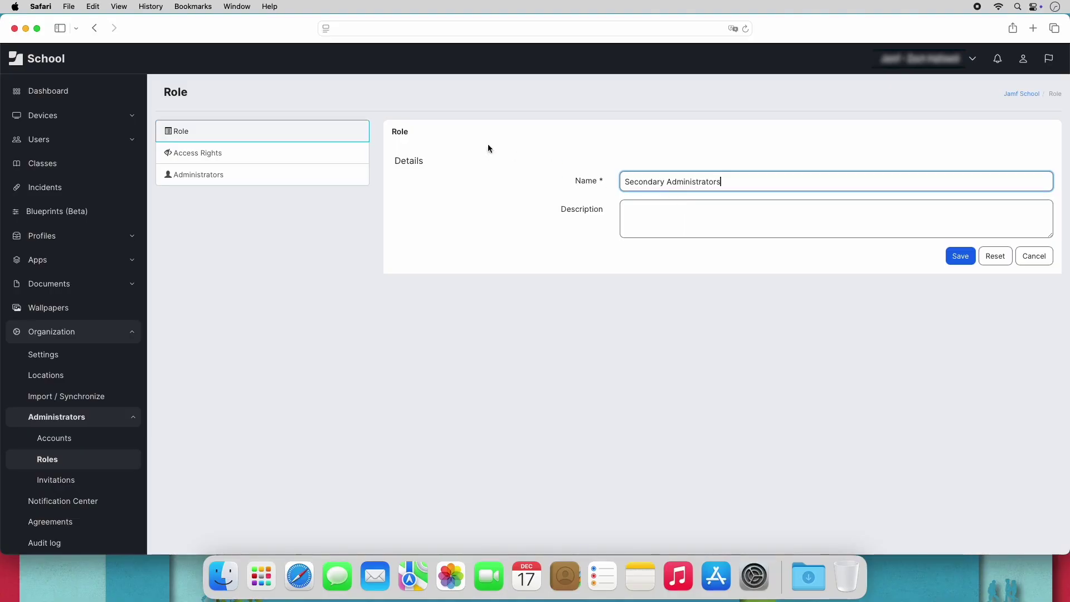
{"action": "left_click", "coordinate": [272, 155]}
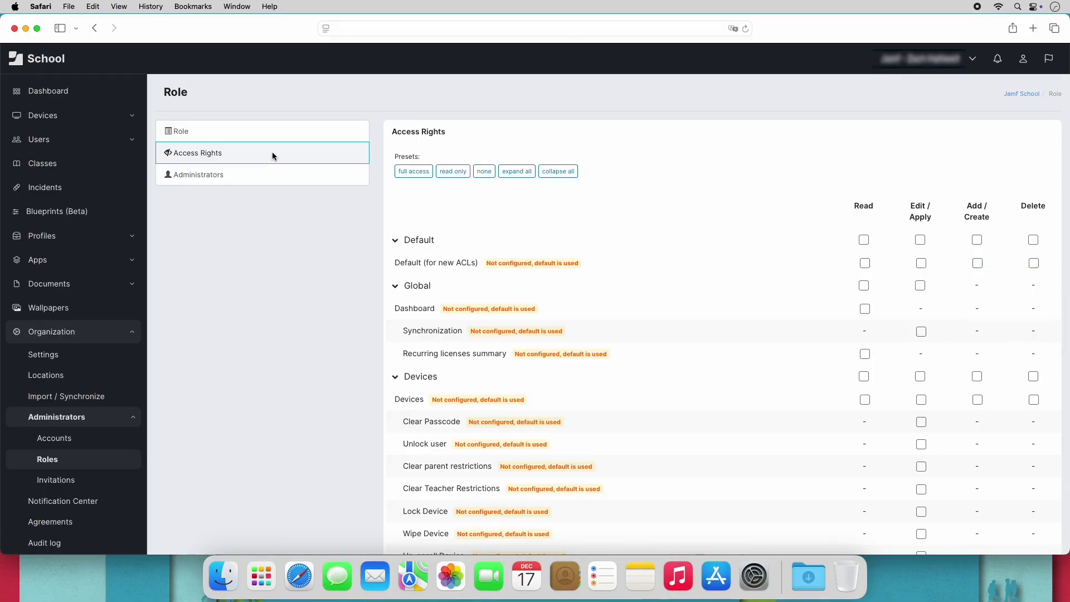
{"action": "left_click", "coordinate": [422, 377]}
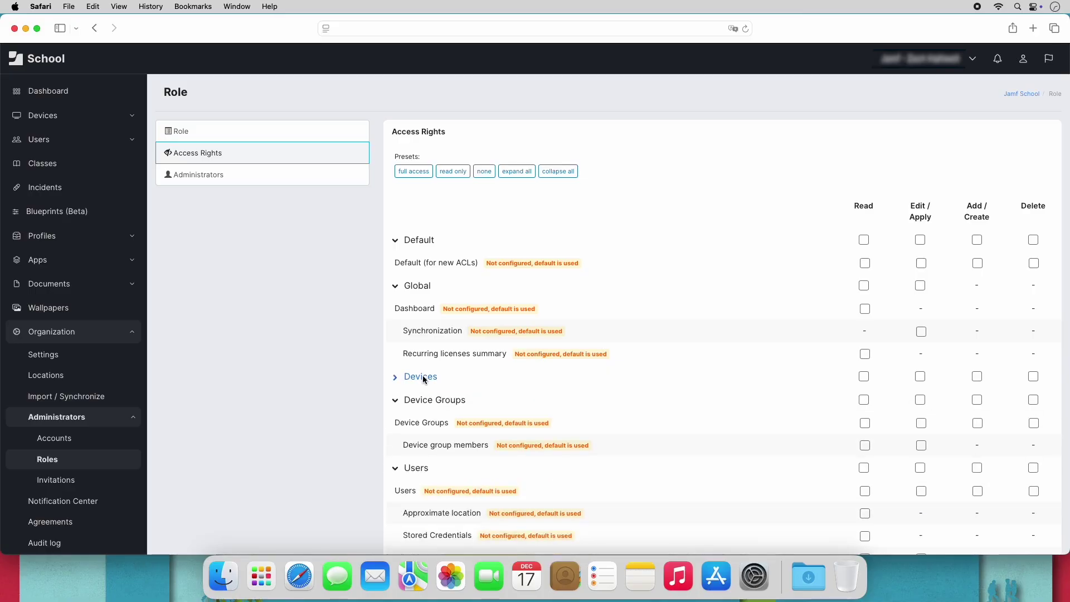
{"action": "left_click", "coordinate": [422, 376]}
{"action": "left_click", "coordinate": [423, 377]}
{"action": "left_click", "coordinate": [863, 400]}
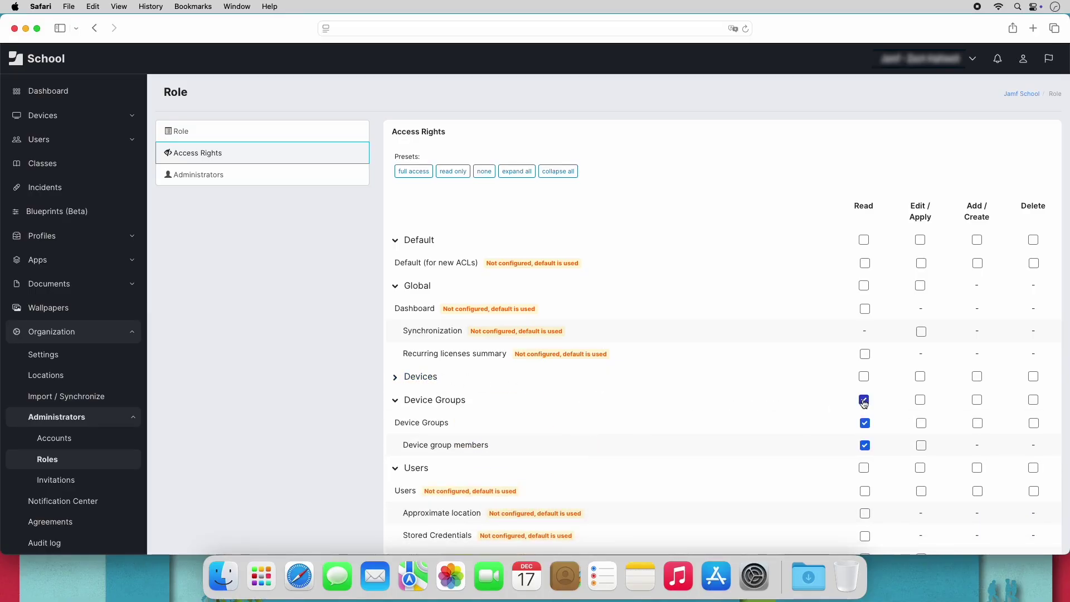
{"action": "left_click", "coordinate": [863, 400]}
{"action": "left_click", "coordinate": [864, 423]}
{"action": "left_click", "coordinate": [921, 422]}
{"action": "left_click", "coordinate": [976, 423]}
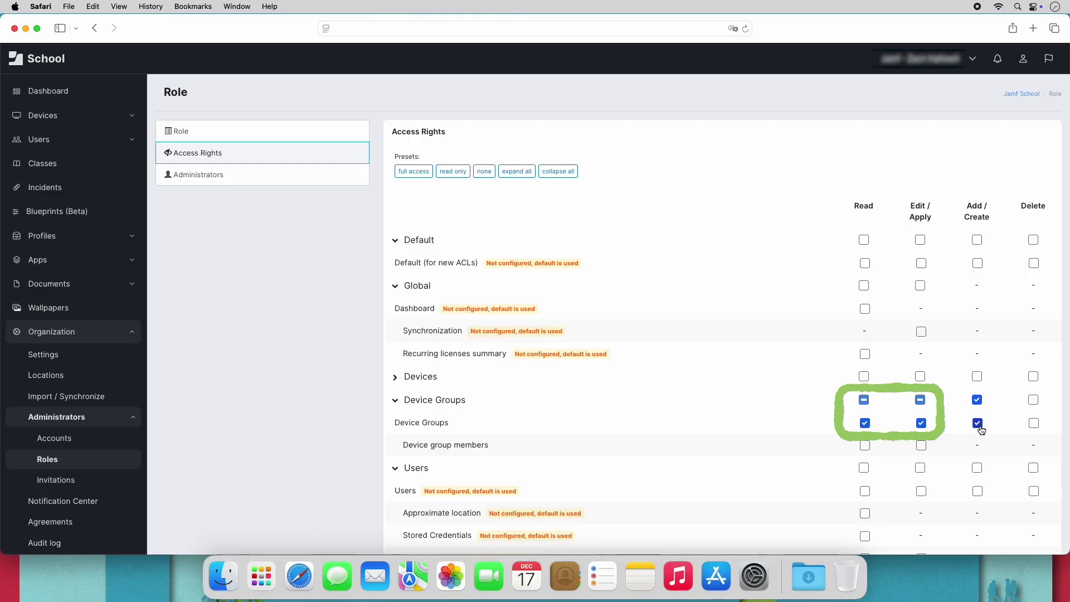
{"action": "left_click", "coordinate": [978, 424]}
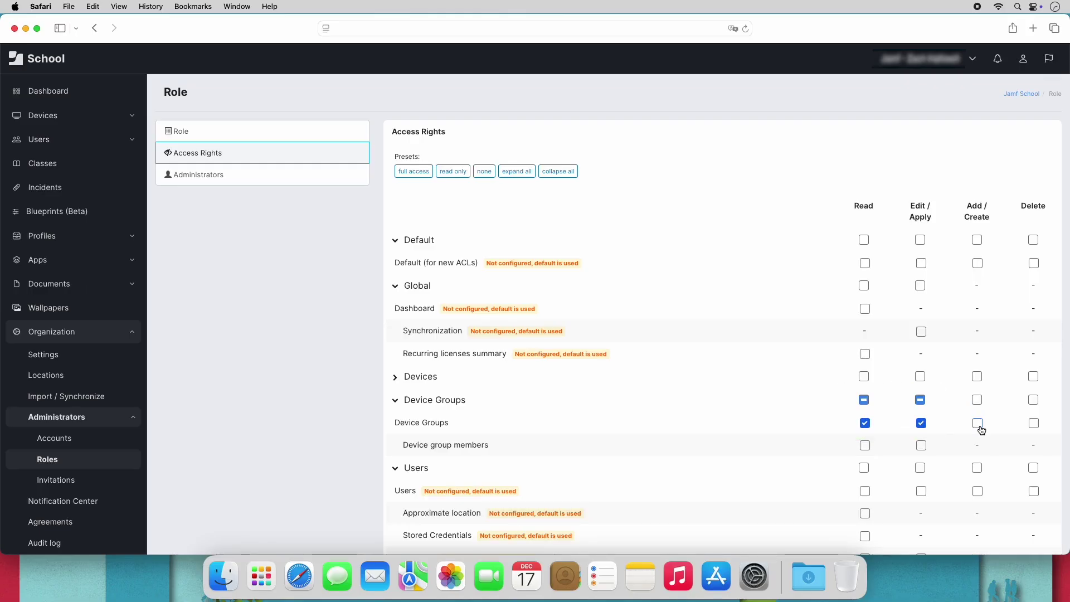
{"action": "left_click", "coordinate": [922, 424]}
{"action": "left_click", "coordinate": [864, 424]}
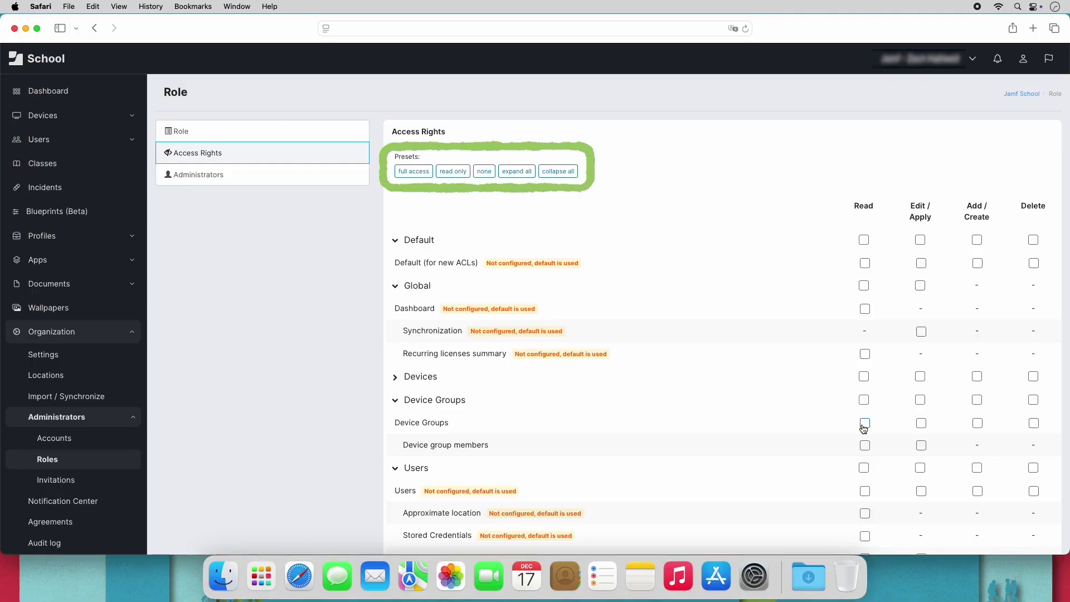
Apply the full access, read only, then none presets, leaving all permission sections expanded.
{"action": "left_click", "coordinate": [420, 178]}
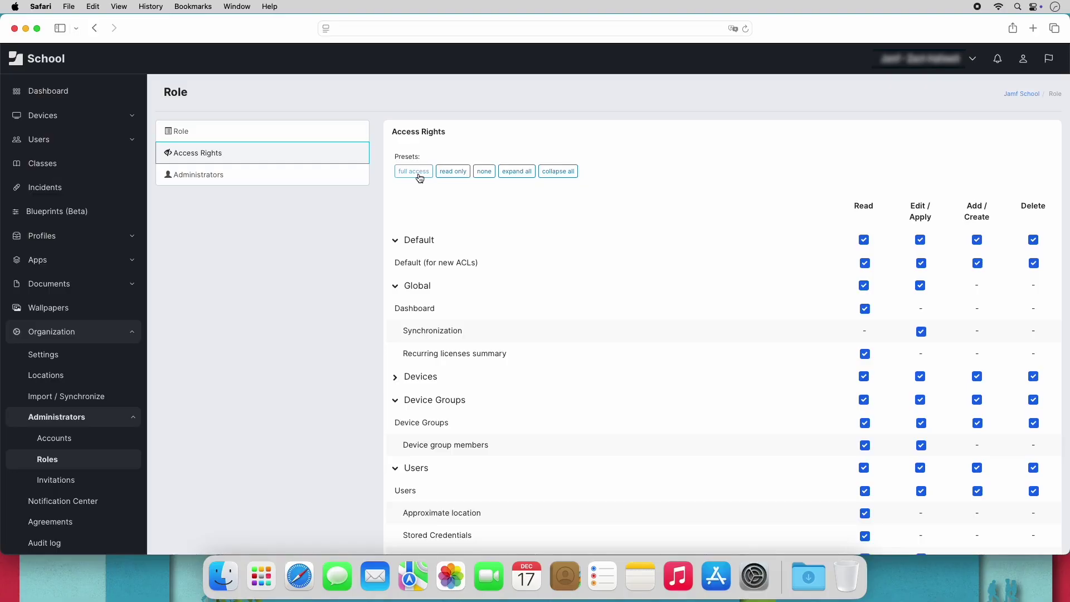
{"action": "left_click", "coordinate": [454, 177]}
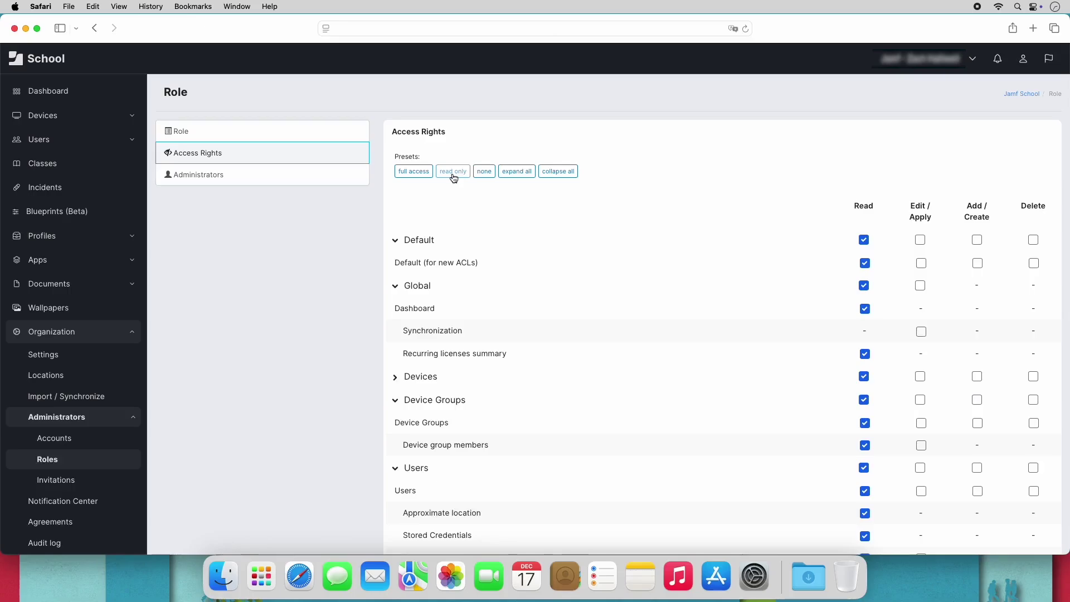
{"action": "left_click", "coordinate": [482, 176]}
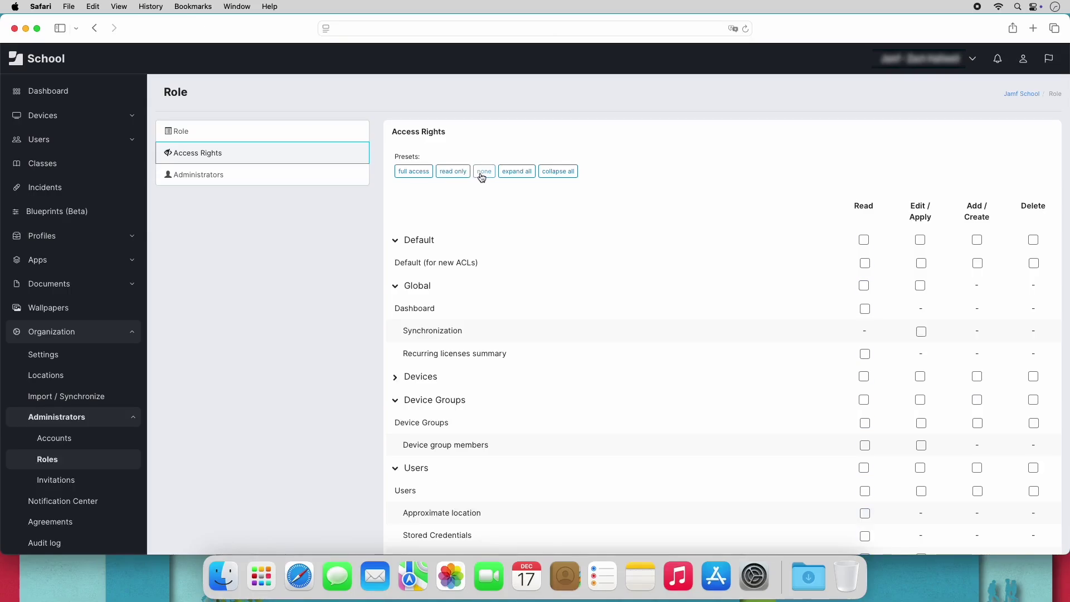
{"action": "left_click", "coordinate": [533, 176]}
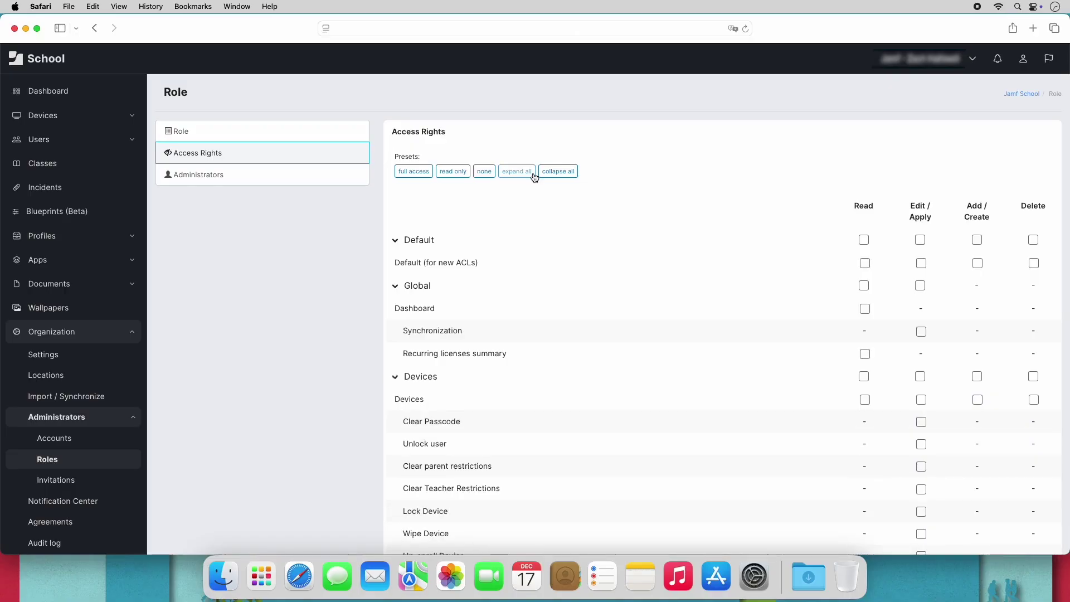
{"action": "left_click", "coordinate": [550, 172]}
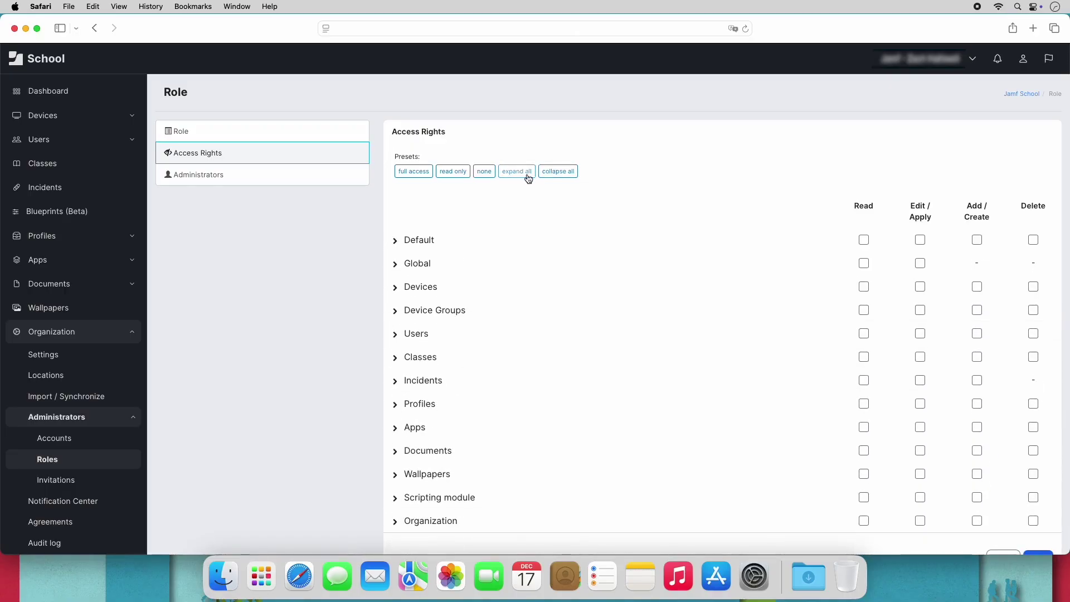
{"action": "left_click", "coordinate": [524, 172]}
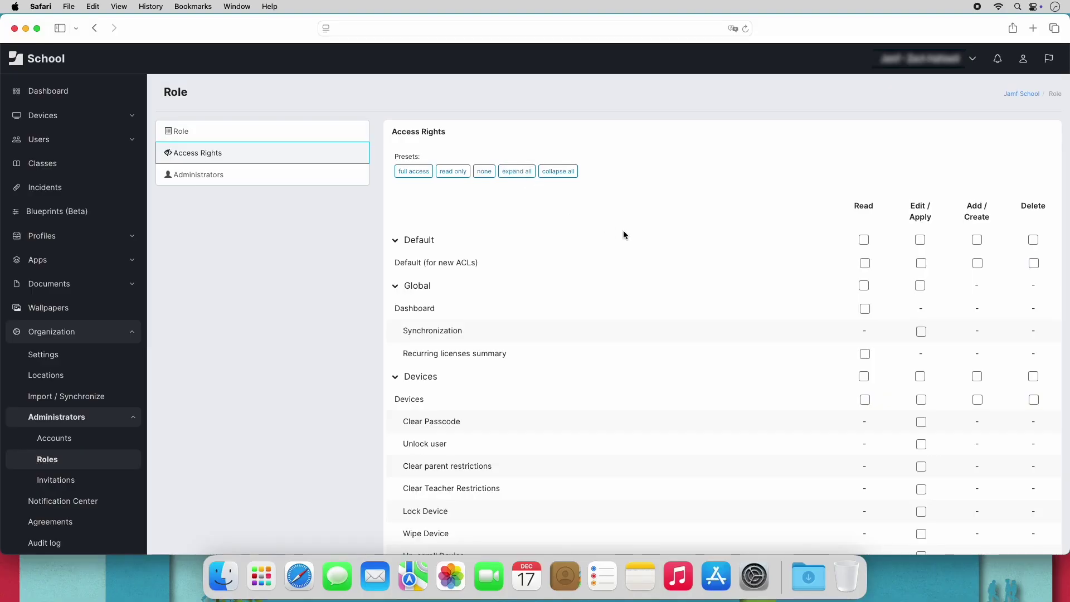
Grant Dashboard read, Synchronization edit, and full rights on Devices, Classes and Apps.
{"action": "left_click", "coordinate": [864, 310]}
{"action": "left_click", "coordinate": [920, 333]}
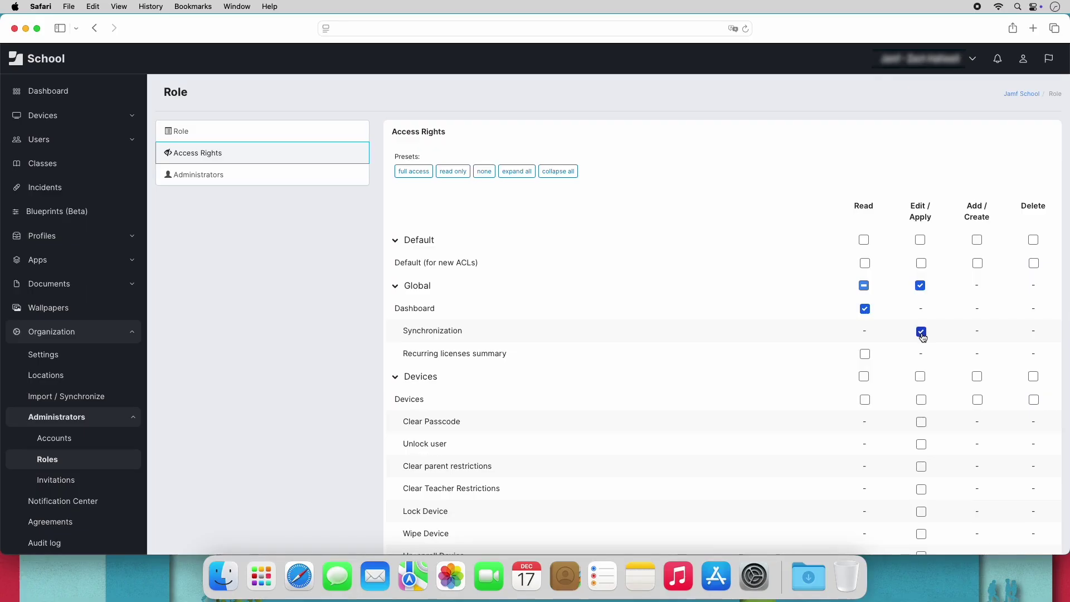
{"action": "scroll", "coordinate": [922, 337], "scroll_direction": "down", "scroll_amount": 5}
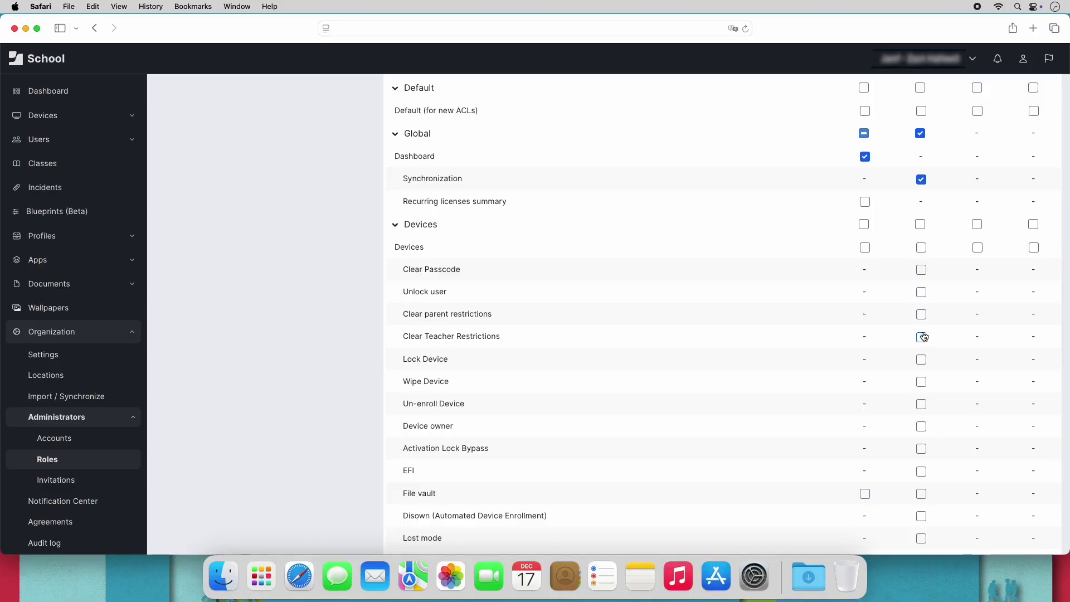
{"action": "left_click", "coordinate": [1032, 224]}
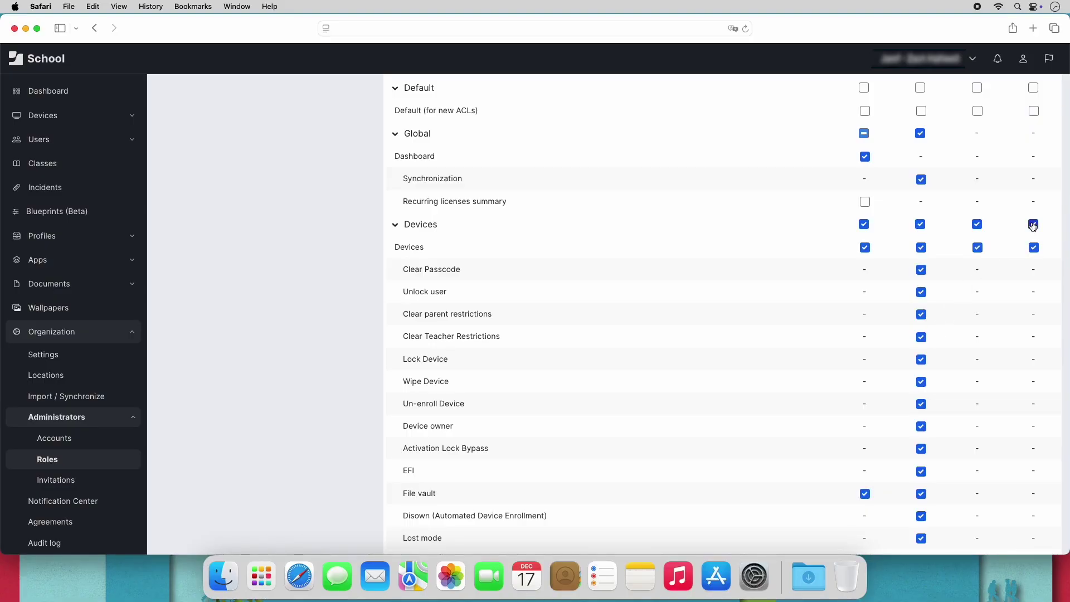
{"action": "scroll", "coordinate": [1032, 225], "scroll_direction": "down", "scroll_amount": 20}
{"action": "left_click", "coordinate": [1033, 247]}
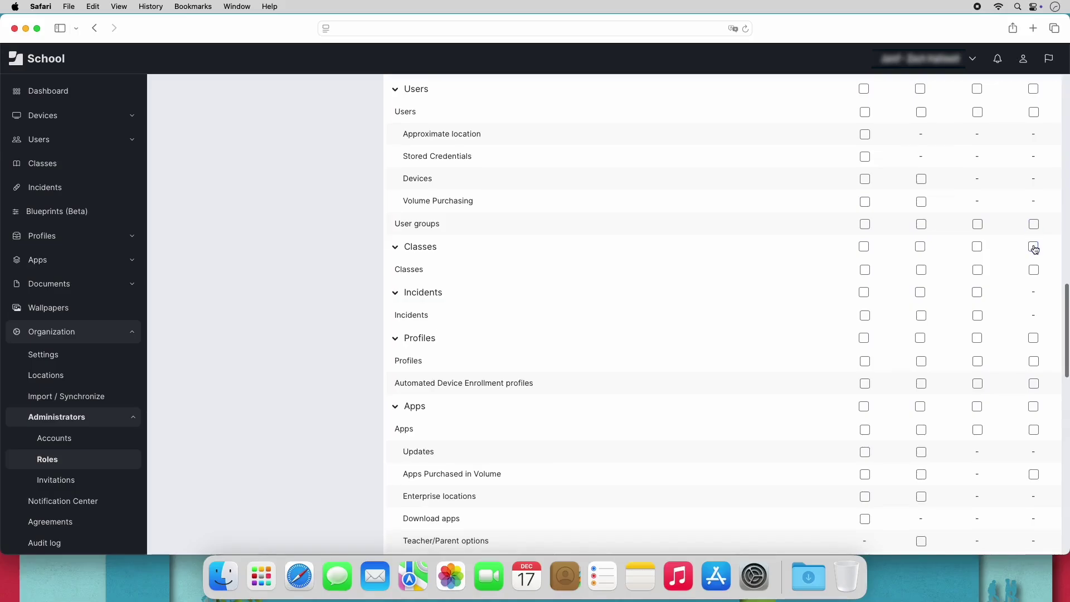
{"action": "left_click", "coordinate": [1034, 408]}
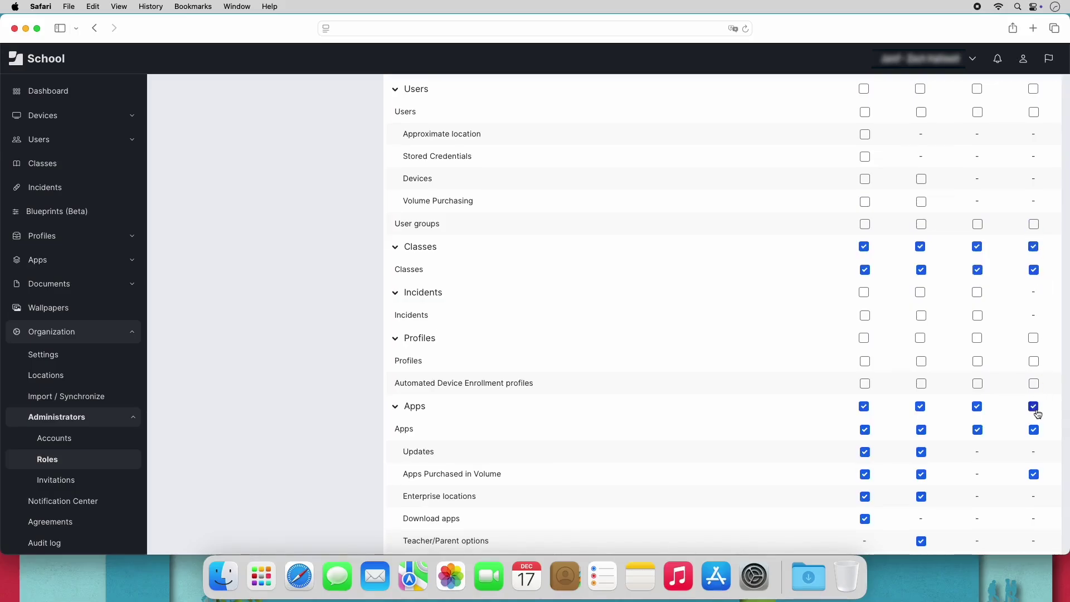
Grant full Documents rights, save the access rights, and collapse all sections.
{"action": "scroll", "coordinate": [1036, 412], "scroll_direction": "down", "scroll_amount": 2}
{"action": "scroll", "coordinate": [1038, 414], "scroll_direction": "down", "scroll_amount": 3}
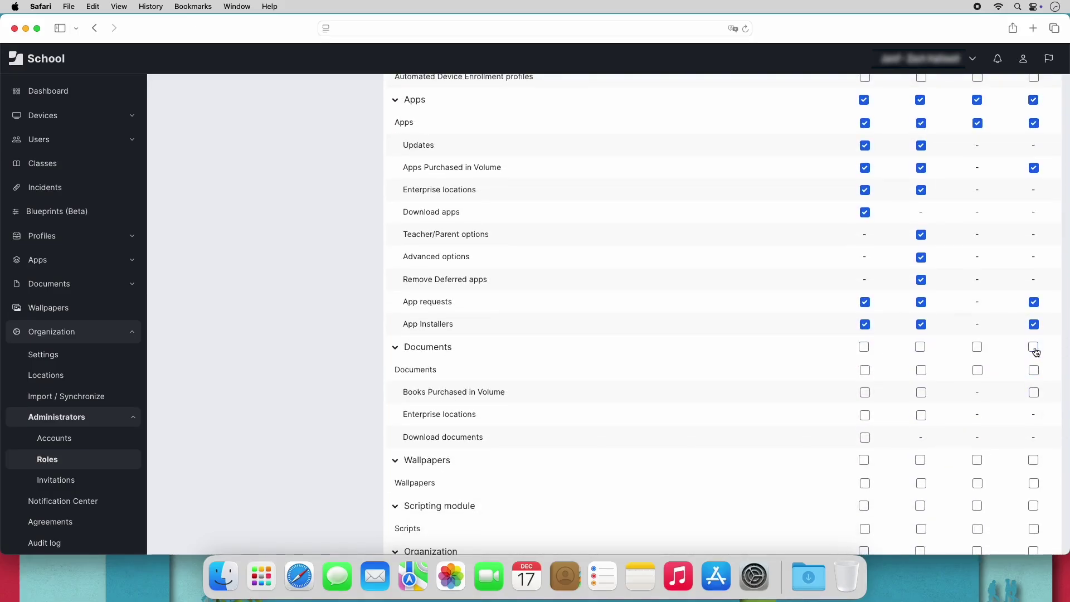
{"action": "left_click", "coordinate": [1034, 347]}
{"action": "scroll", "coordinate": [1035, 350], "scroll_direction": "down", "scroll_amount": 15}
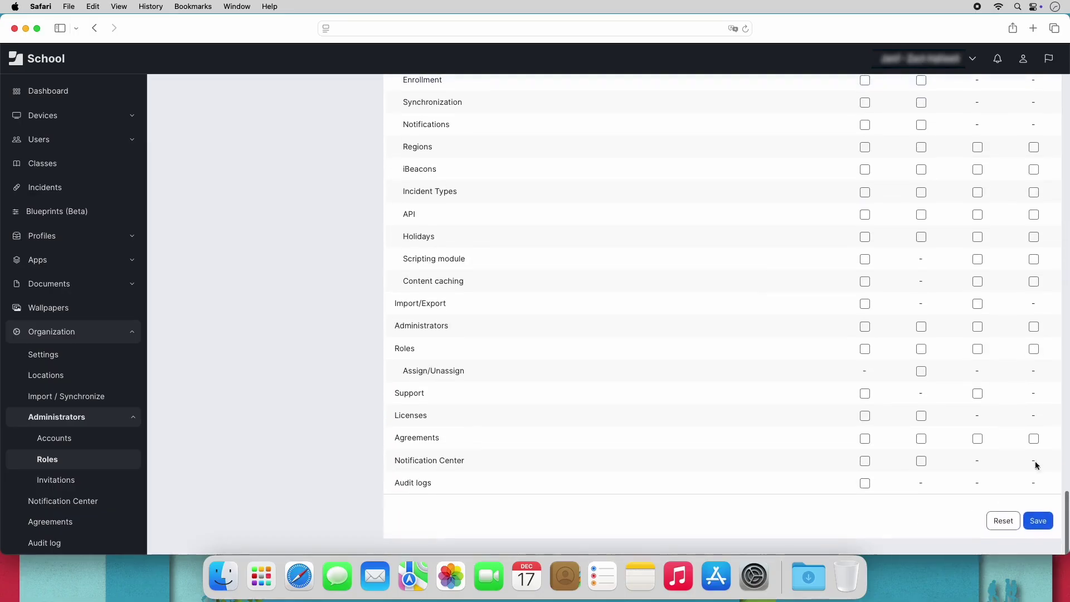
{"action": "left_click", "coordinate": [1037, 522]}
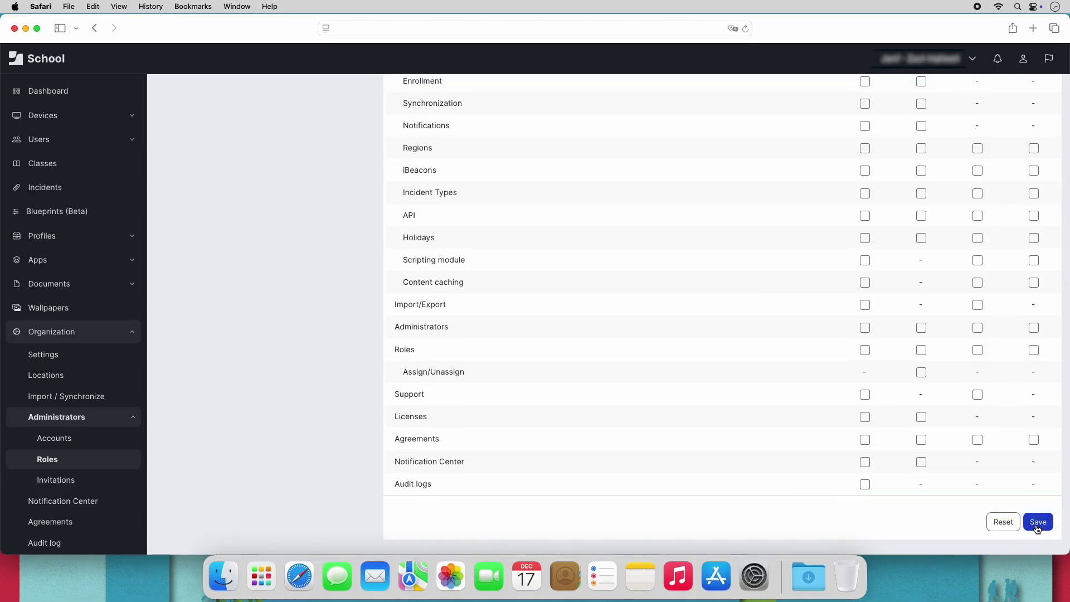
{"action": "scroll", "coordinate": [444, 227], "scroll_direction": "up", "scroll_amount": 20}
{"action": "left_click", "coordinate": [544, 172]}
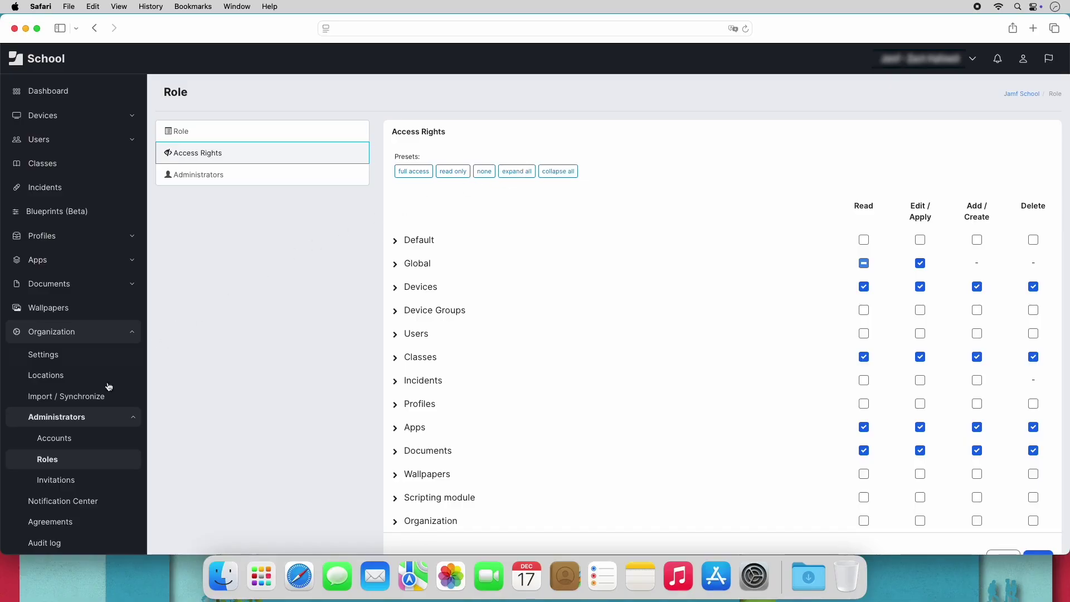
Create a new role named 'Student Interns' from the Roles list.
{"action": "left_click", "coordinate": [56, 460]}
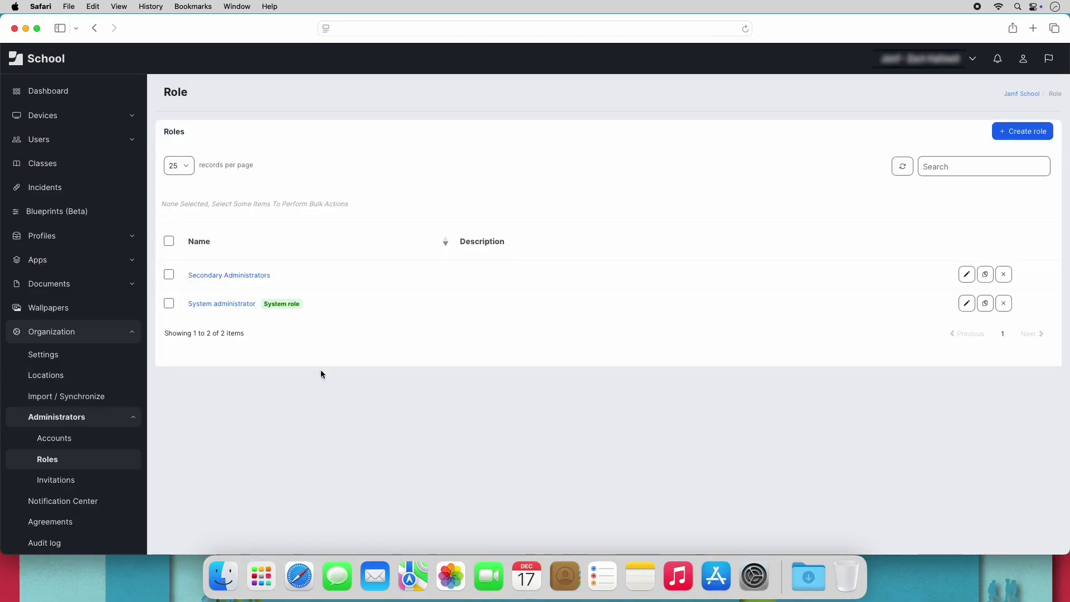
{"action": "left_click", "coordinate": [1011, 133]}
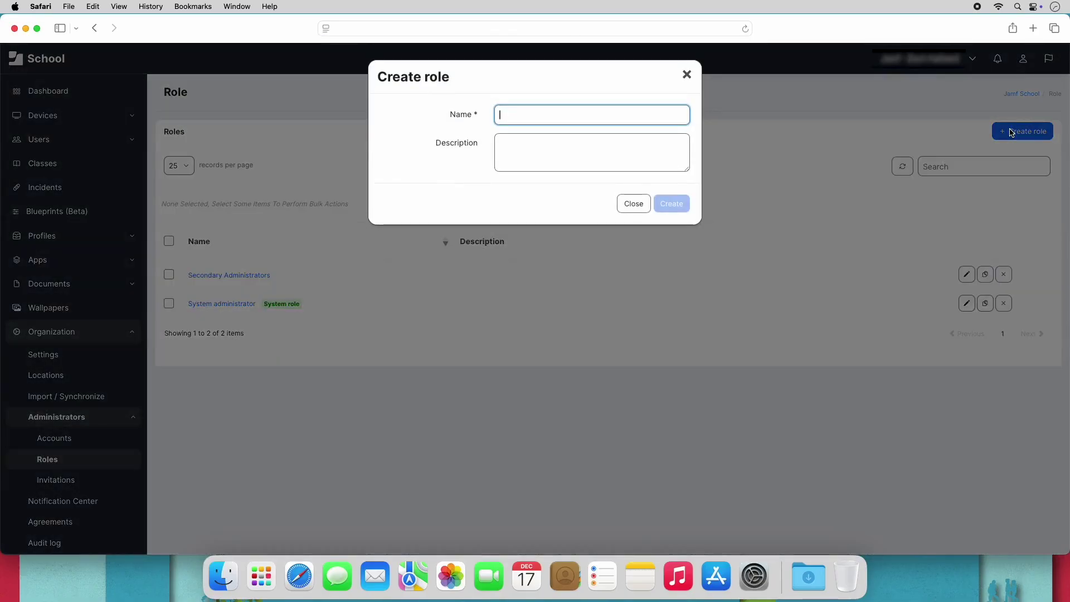
{"action": "type", "text": "Student Interns"}
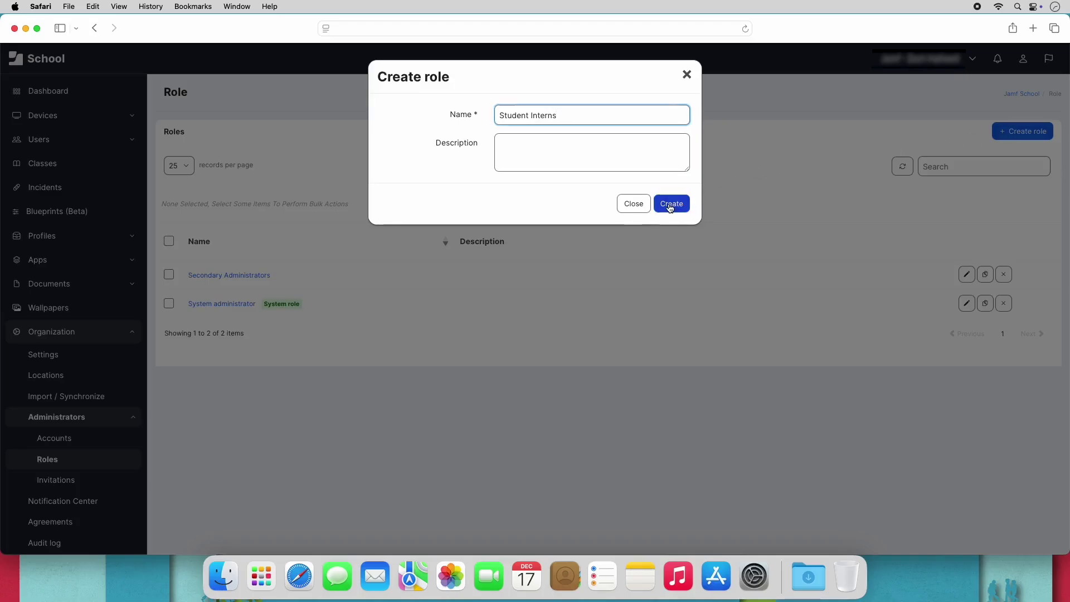
{"action": "left_click", "coordinate": [671, 203]}
Give Student Interns Wipe Device apply and Devices read rights, save, and open Accounts.
{"action": "left_click", "coordinate": [329, 152]}
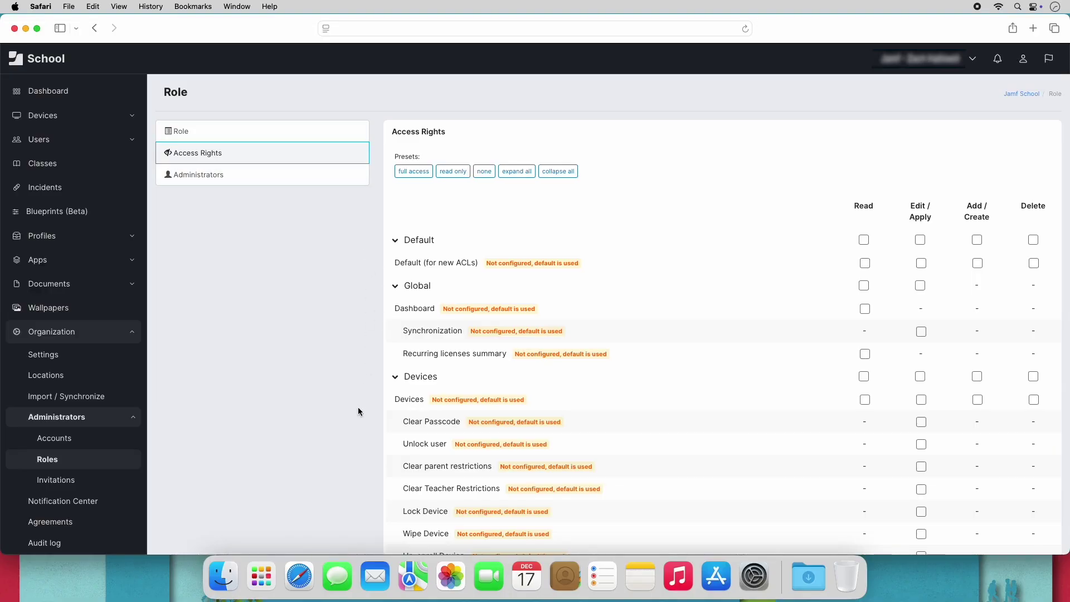
{"action": "scroll", "coordinate": [359, 411], "scroll_direction": "down", "scroll_amount": 3}
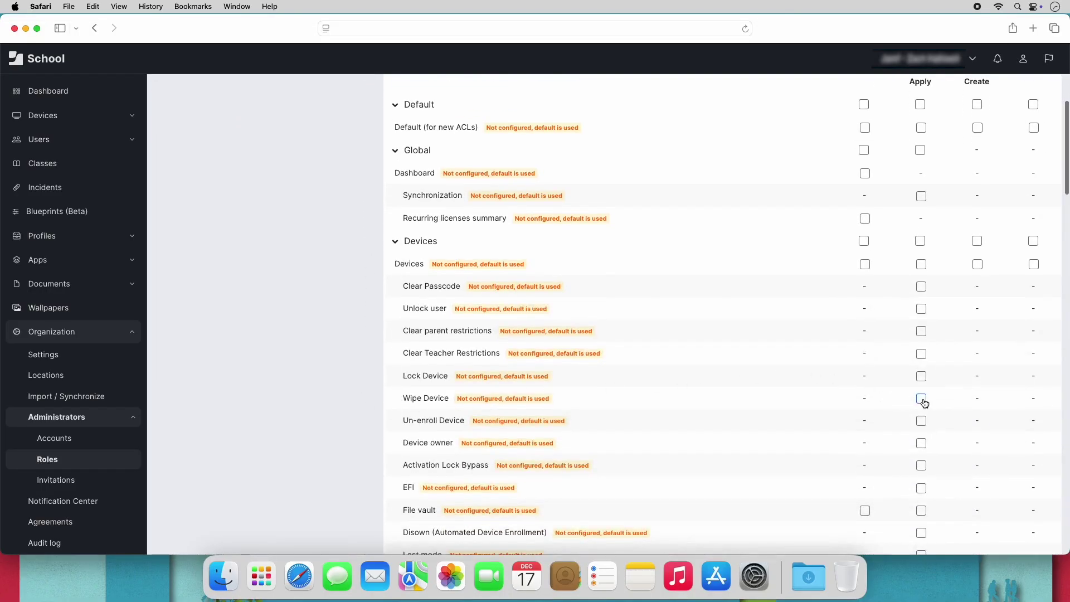
{"action": "left_click", "coordinate": [921, 399]}
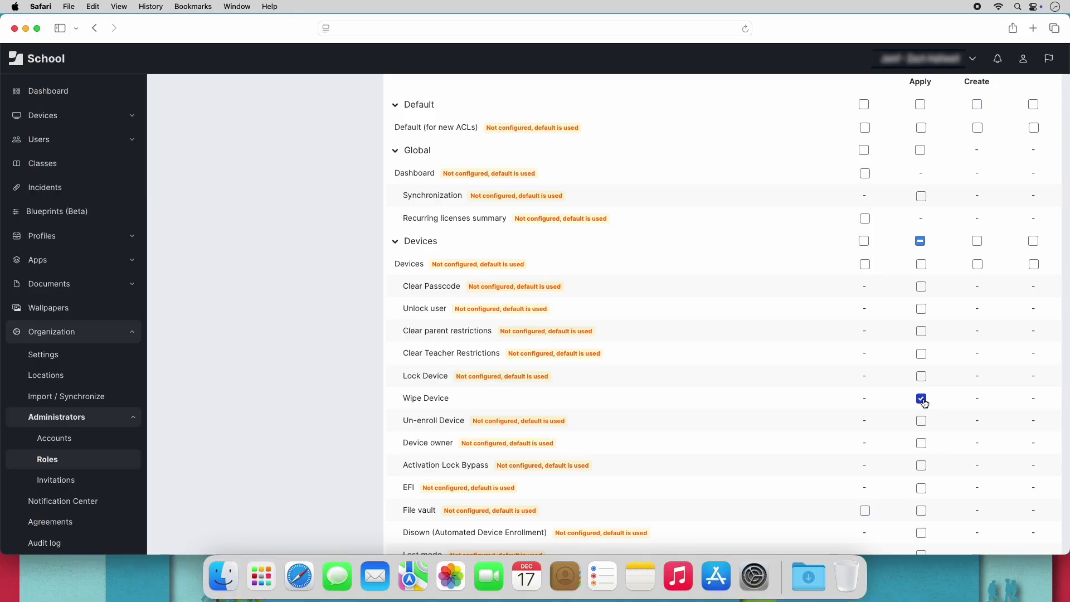
{"action": "left_click", "coordinate": [865, 265]}
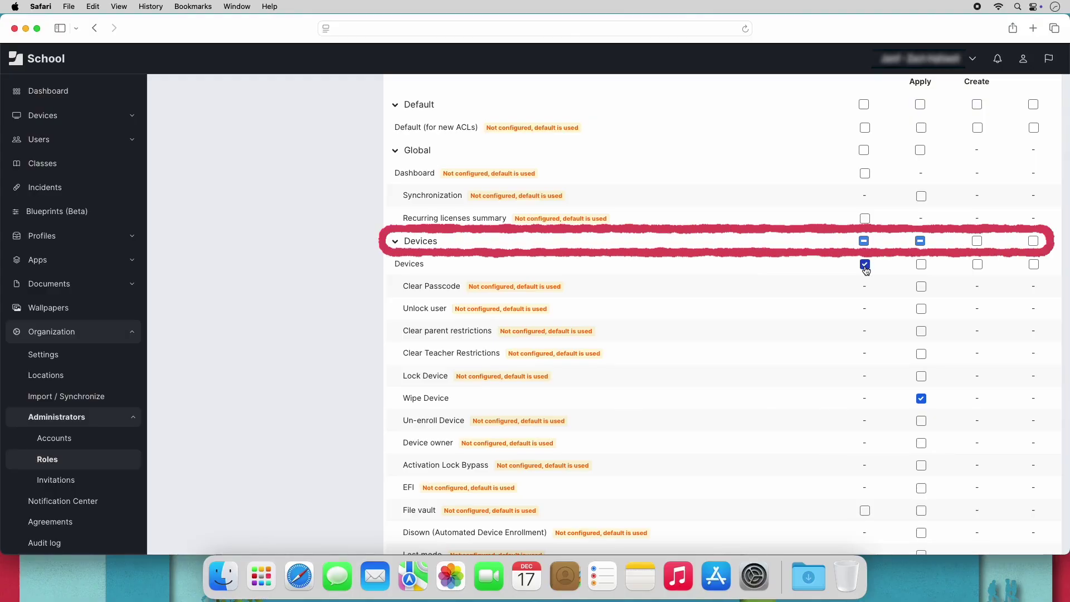
{"action": "scroll", "coordinate": [865, 270], "scroll_direction": "down", "scroll_amount": 20}
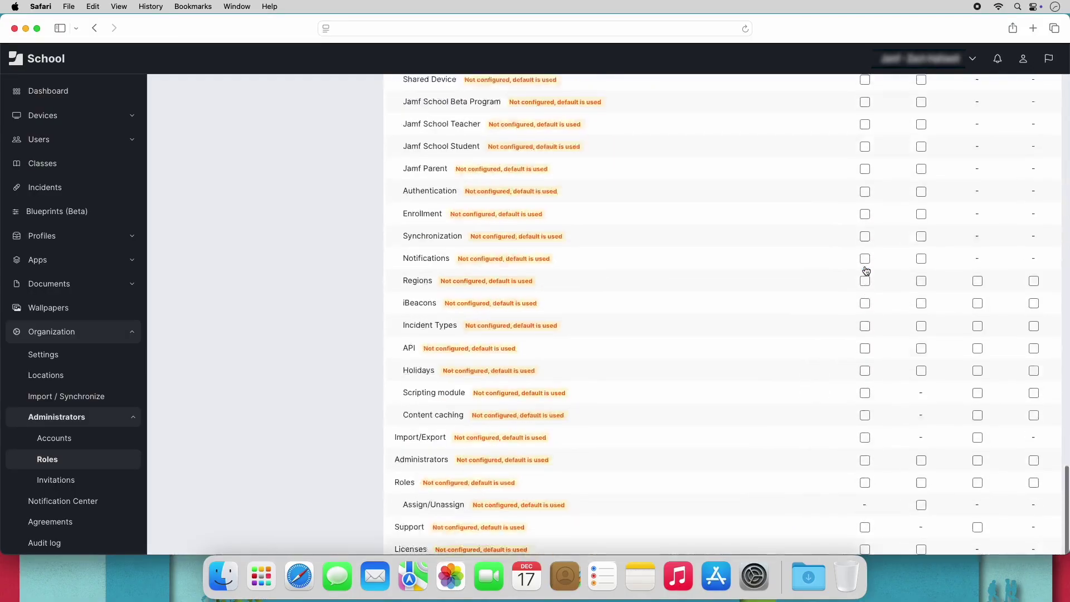
{"action": "scroll", "coordinate": [866, 271], "scroll_direction": "down", "scroll_amount": 5}
{"action": "left_click", "coordinate": [1037, 522]}
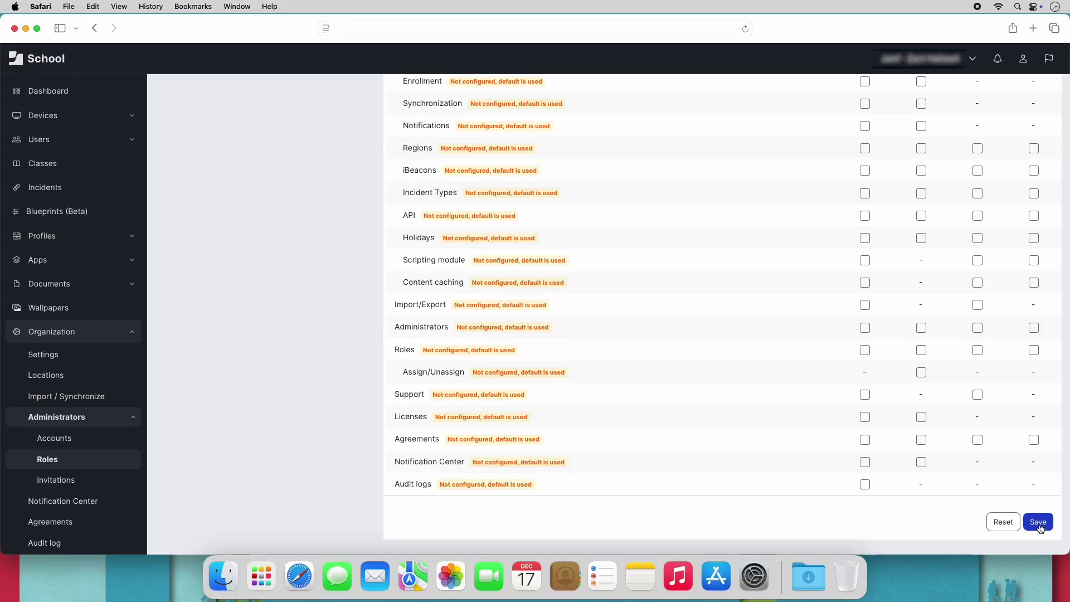
{"action": "left_click", "coordinate": [125, 439]}
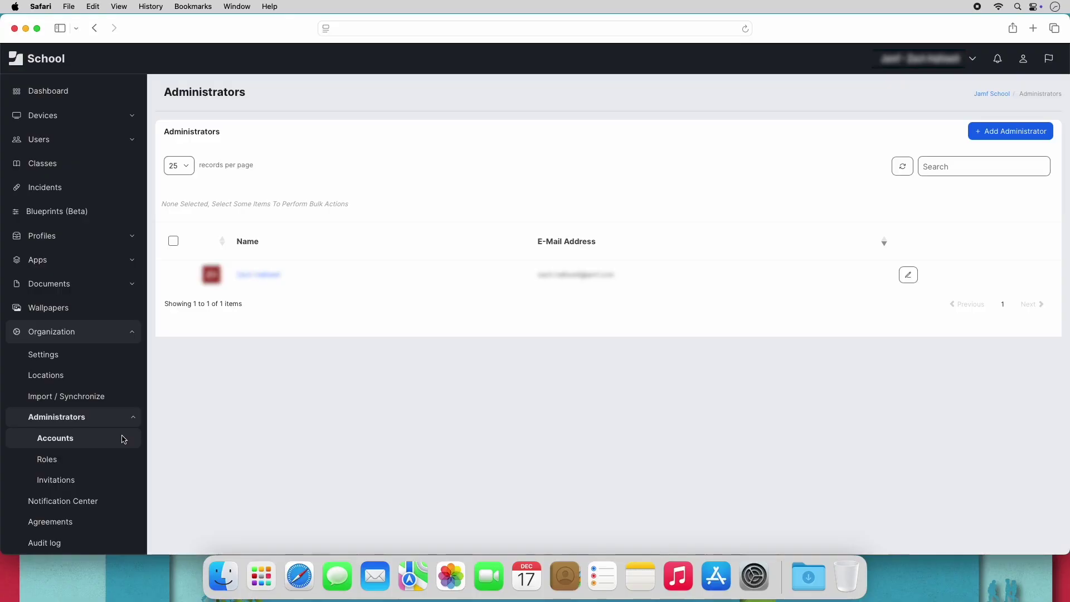
Add an administrator with their e-mail, first and last name, assigned the Secondary Administrators role.
{"action": "left_click", "coordinate": [988, 133]}
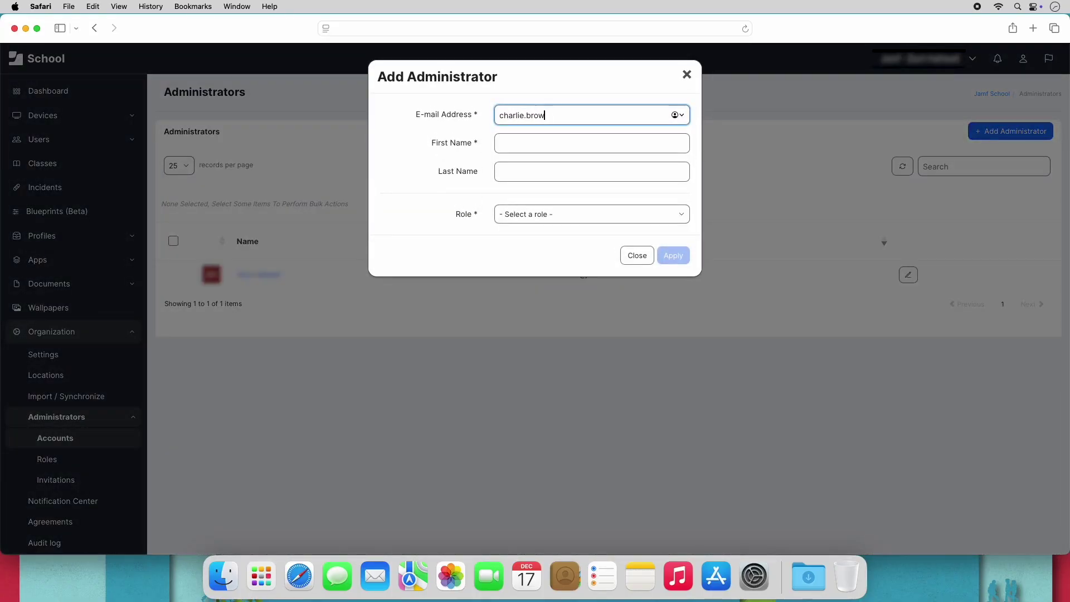
{"action": "key", "text": "Tab"}
{"action": "type", "text": "Charlie"}
{"action": "key", "text": "Tab"}
{"action": "type", "text": "Br"}
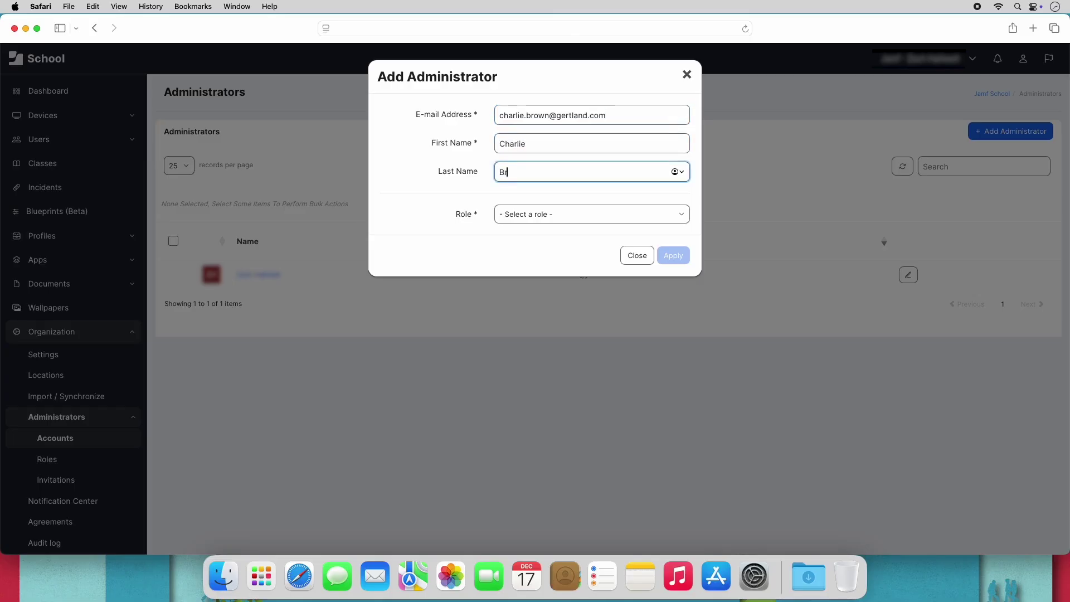
{"action": "type", "text": "own"}
{"action": "left_click", "coordinate": [680, 214]}
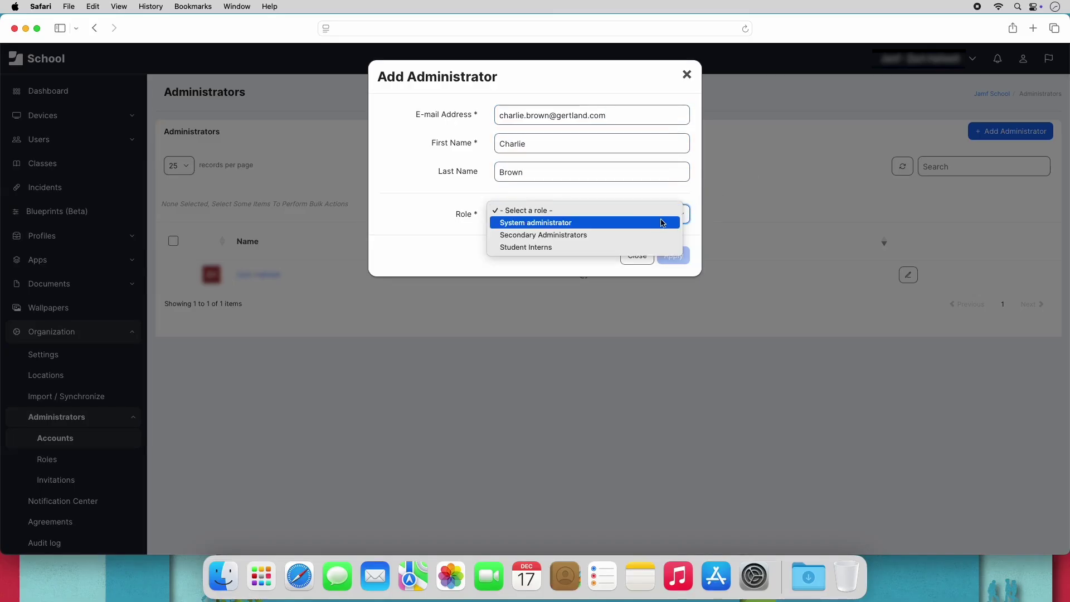
{"action": "left_click", "coordinate": [645, 234]}
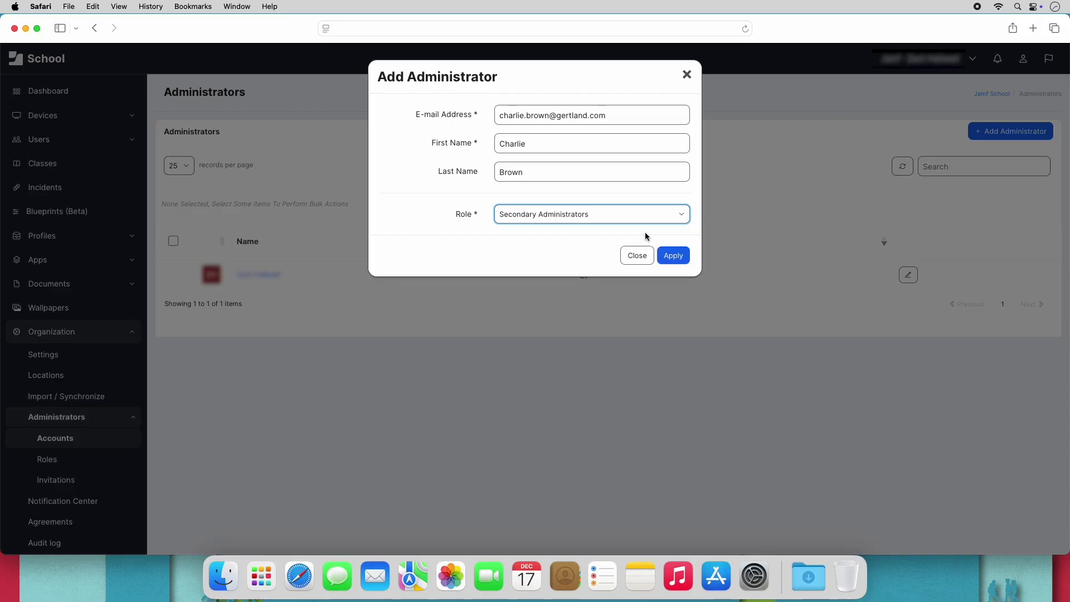
{"action": "left_click", "coordinate": [672, 256]}
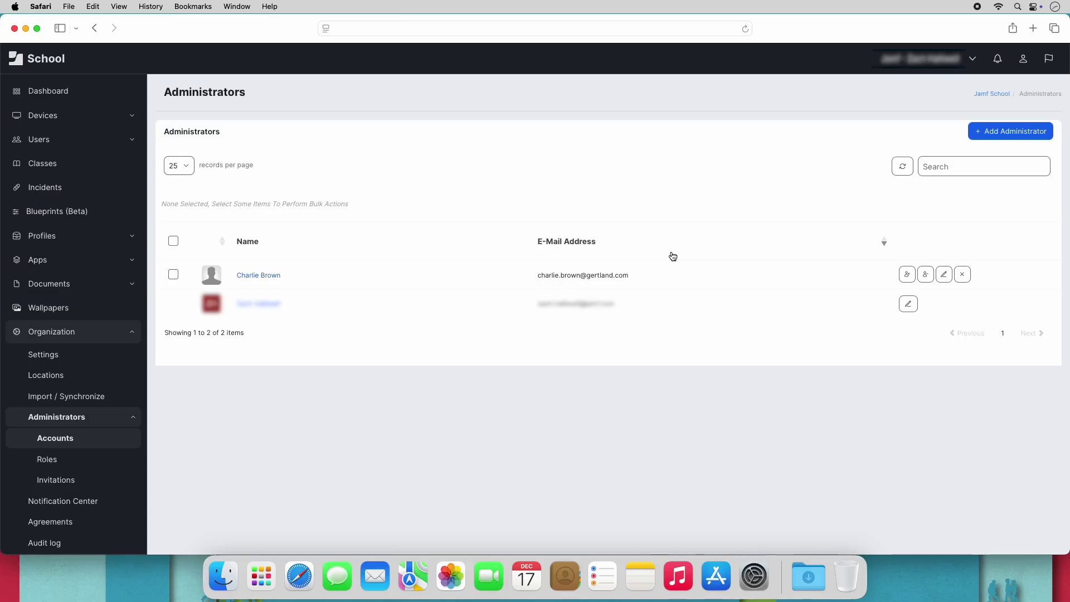
Delete the pending Secondary Administrators invitation from the Invitations list.
{"action": "left_click", "coordinate": [41, 479]}
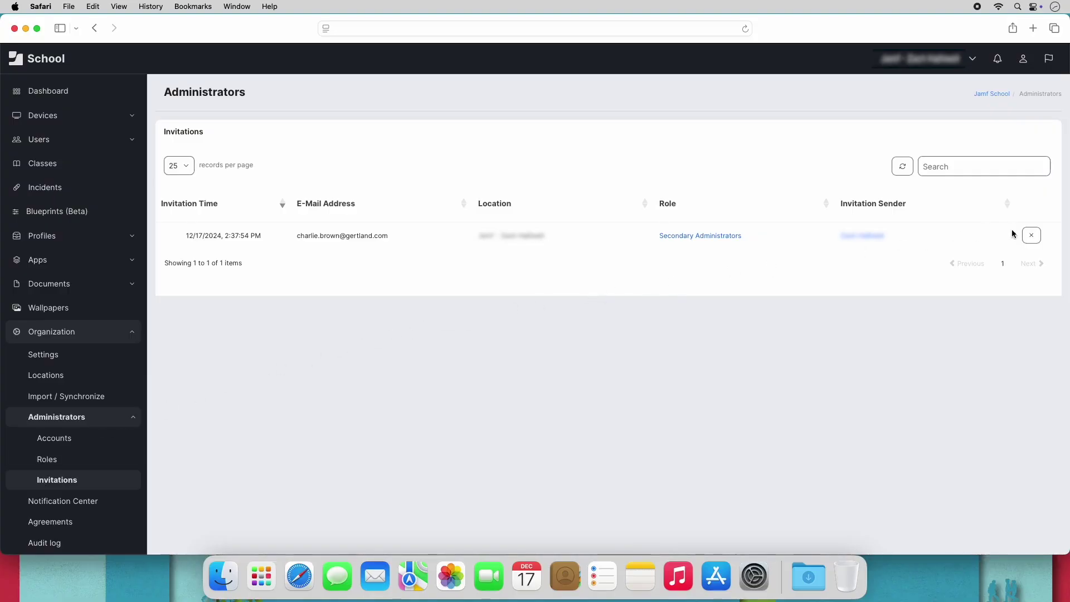
{"action": "left_click", "coordinate": [1030, 239]}
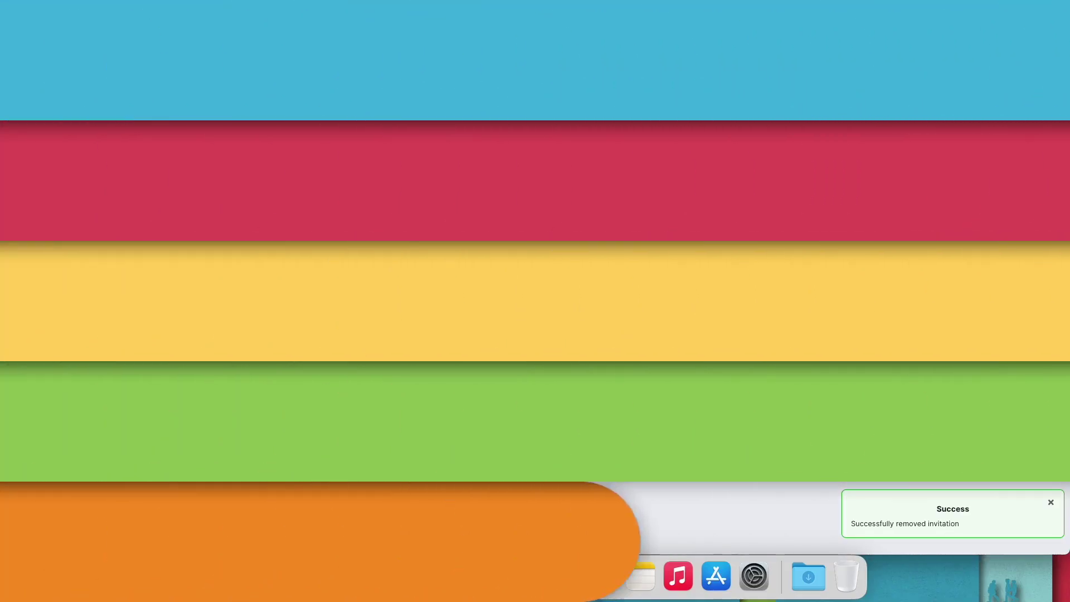